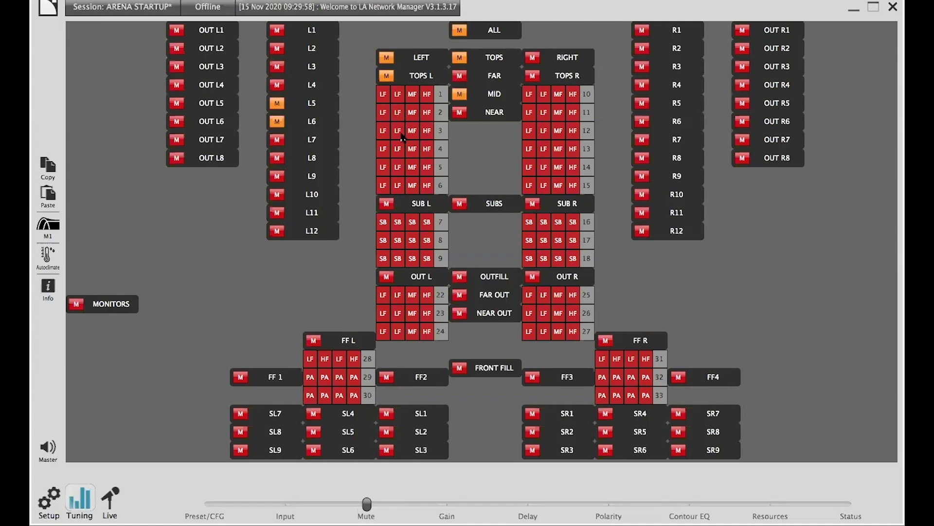
- Mute the left array's LF/HF cells enclosure by enclosure, from enclosure 3 through 6
left_click(397, 131)
left_click(397, 131)
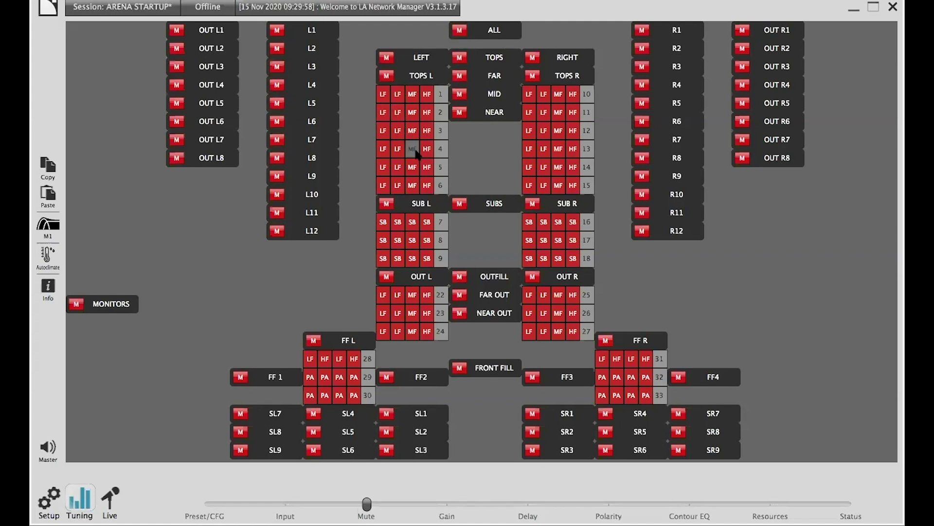
left_click(397, 149)
left_click(385, 149)
left_click(387, 168)
left_click(383, 168)
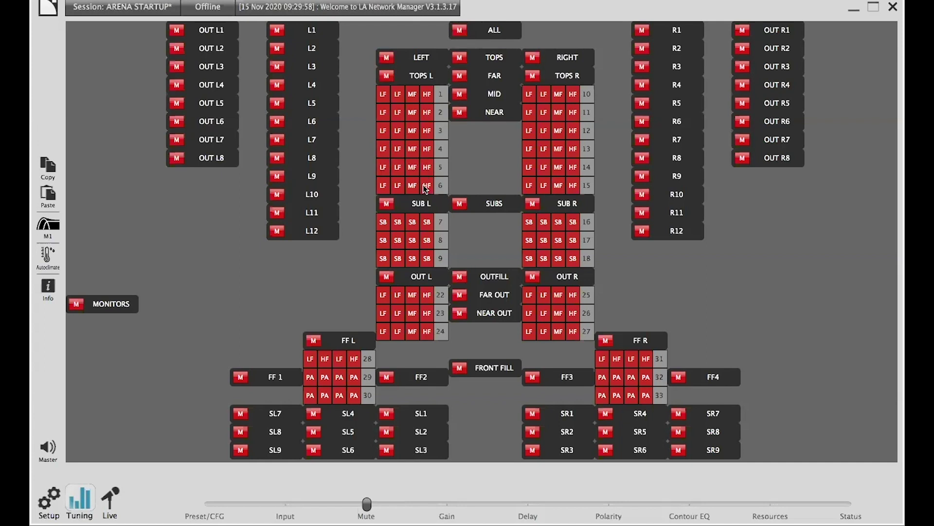
left_click(395, 186)
- Continue the mute check down the right array, starting at enclosure 10
left_click(384, 189)
left_click(558, 96)
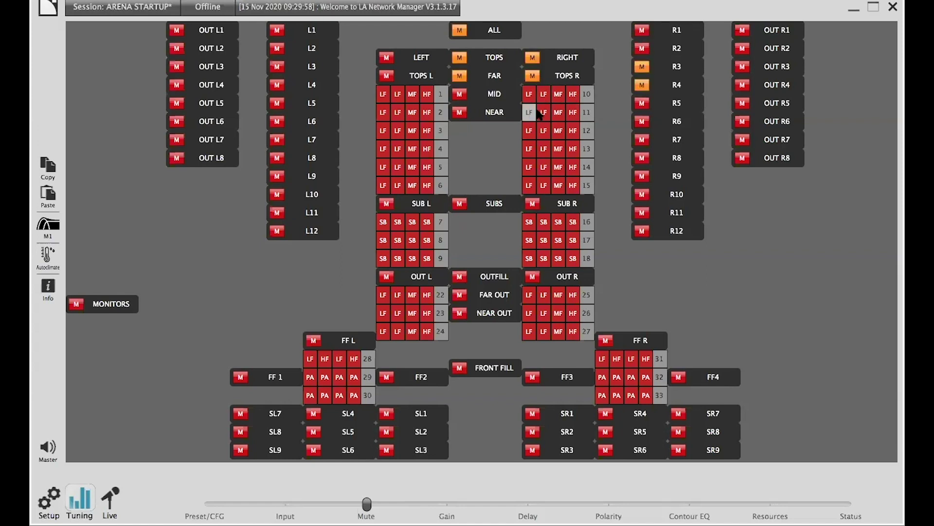
left_click(573, 131)
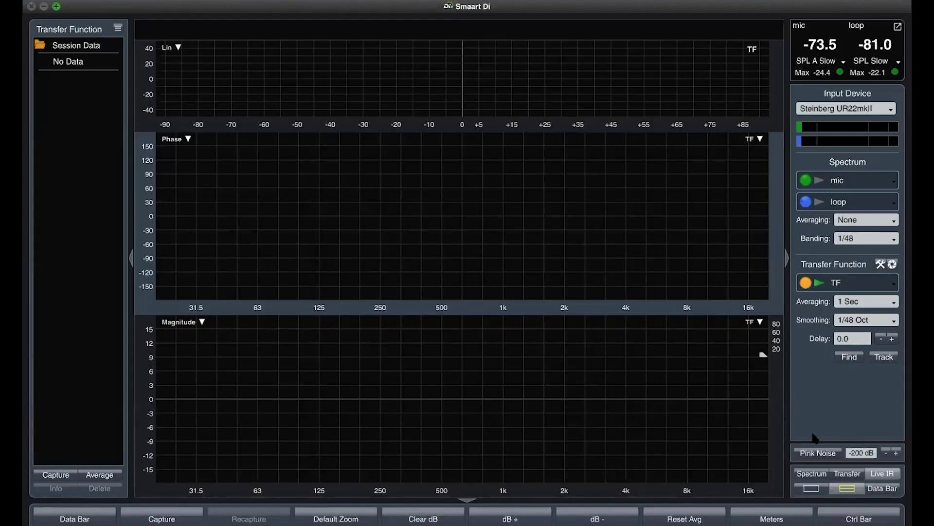
- Start pink noise in Smaart Di so the live phase and magnitude traces appear
left_click(818, 453)
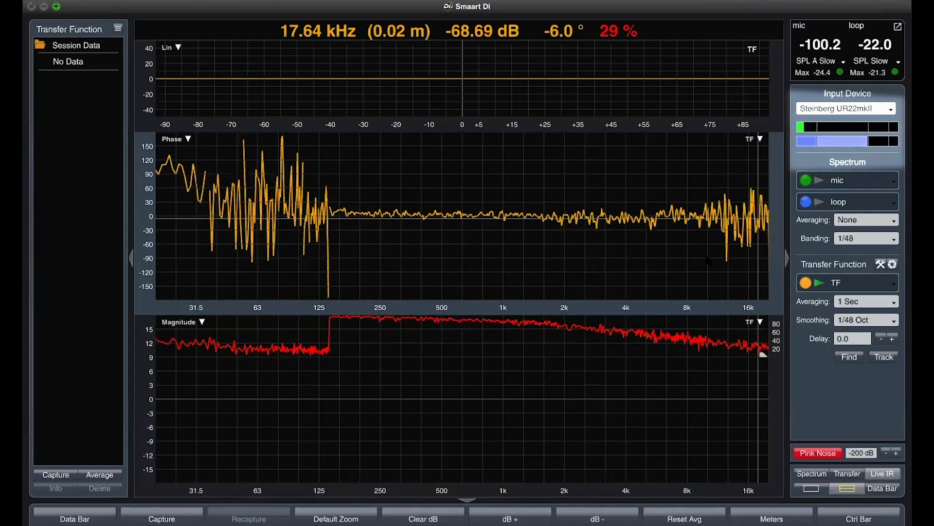
- Mute the TOPS R group so only the left tops play, then return to Smaart Di
mouse_move(574, 523)
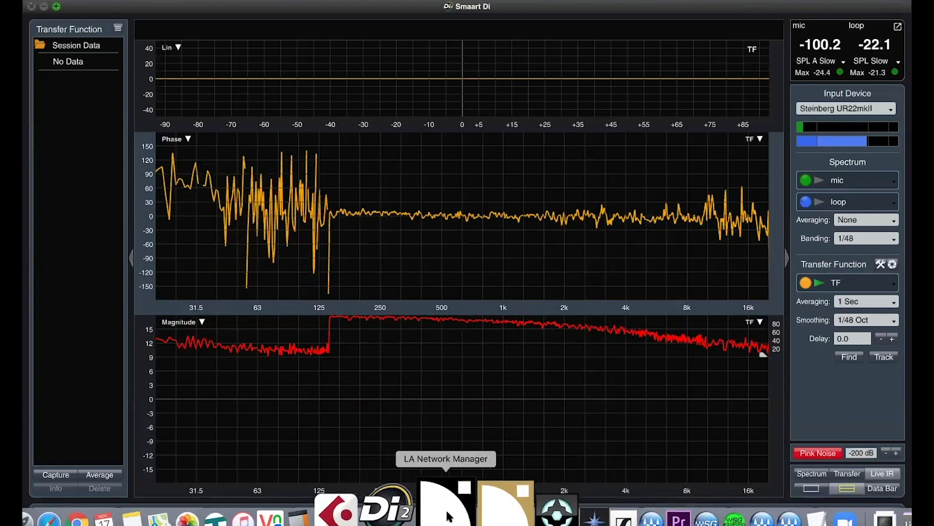
left_click(440, 514)
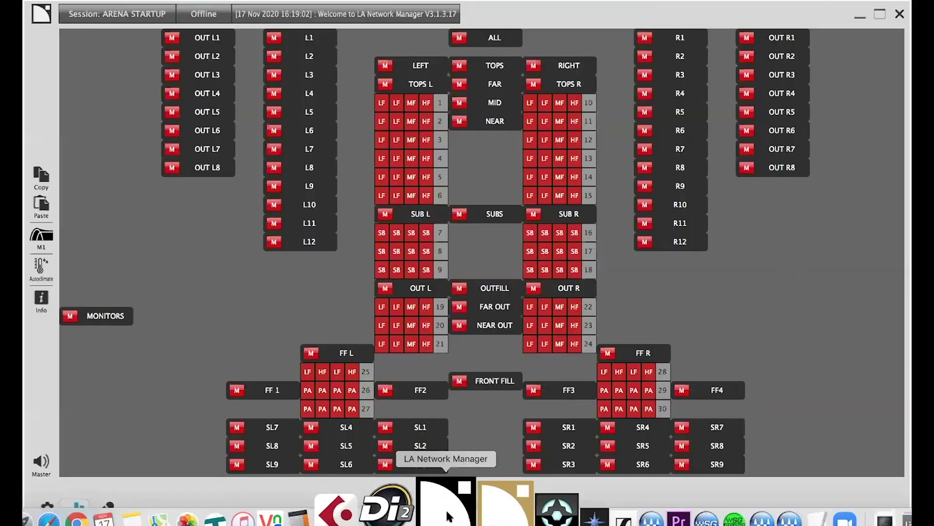
left_click(534, 85)
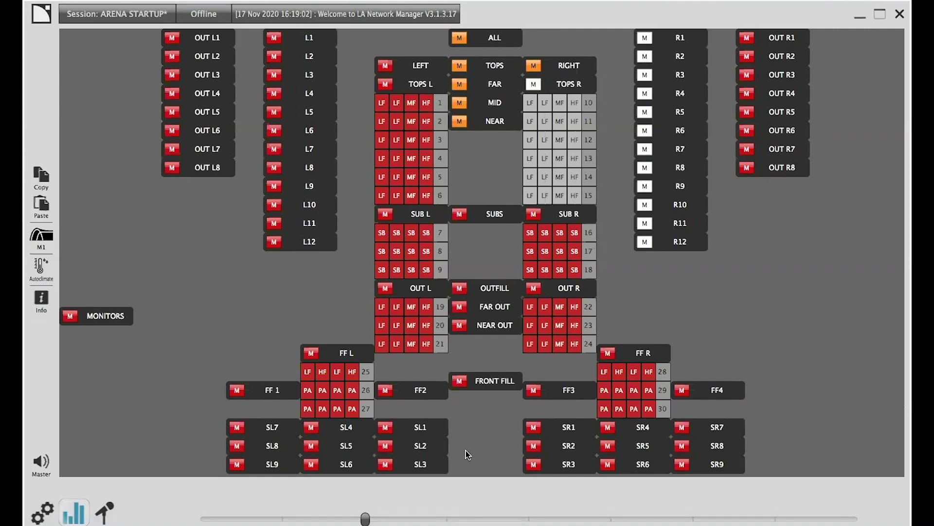
left_click(411, 506)
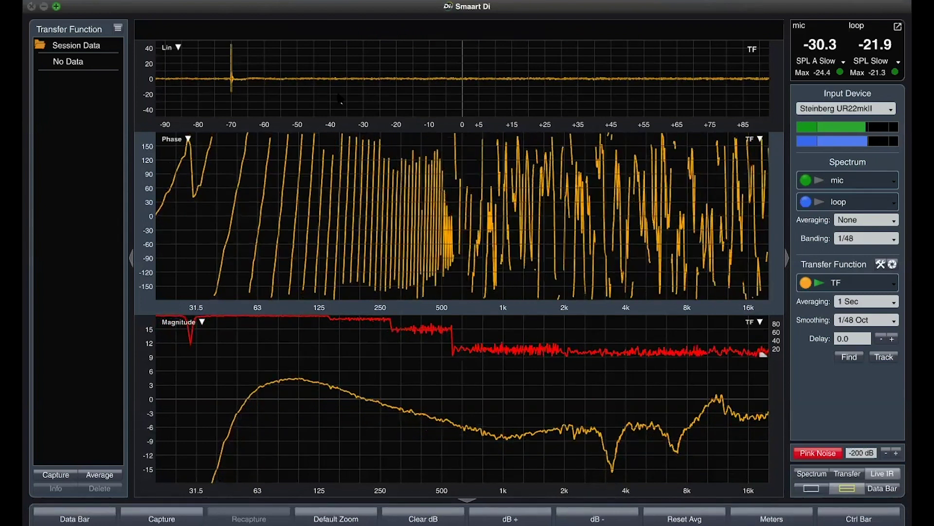
- Find and insert the -70 ms delay, then capture the trace as 'tops'
left_click(848, 358)
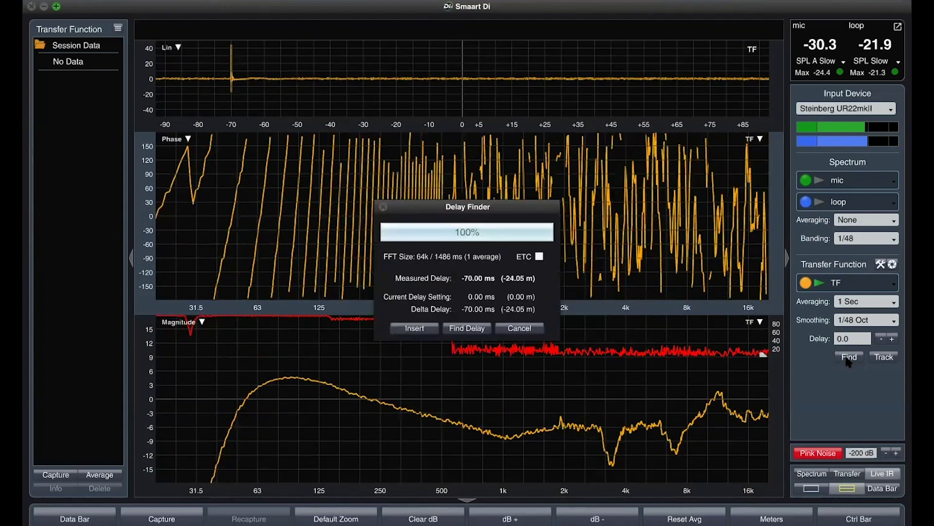
left_click(421, 328)
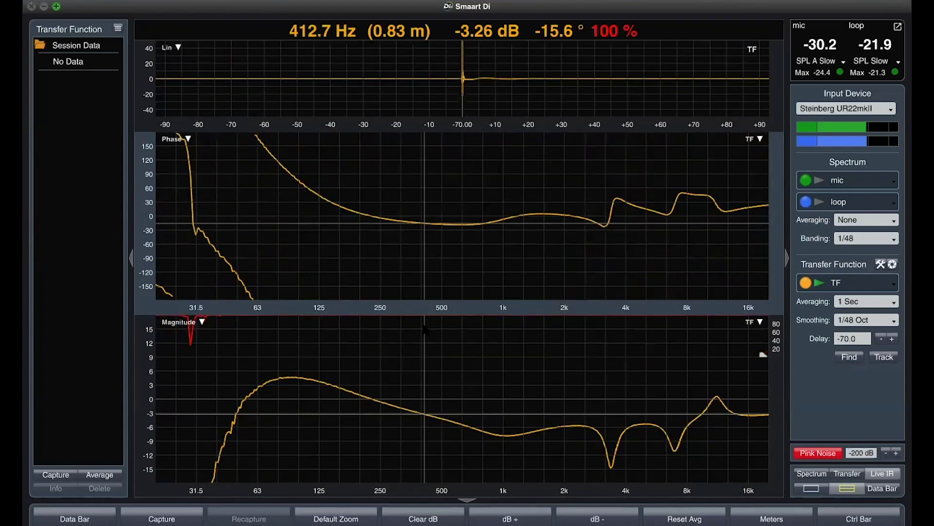
key("space")
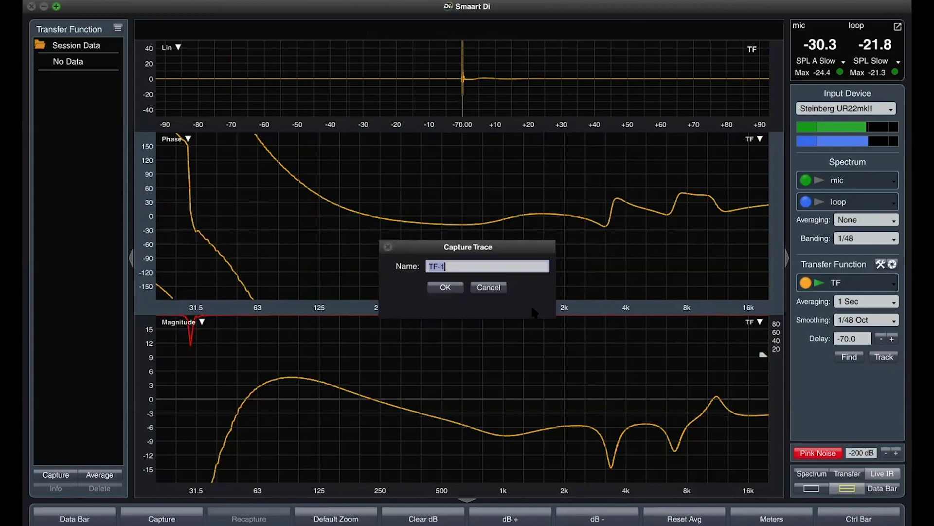
type("tops")
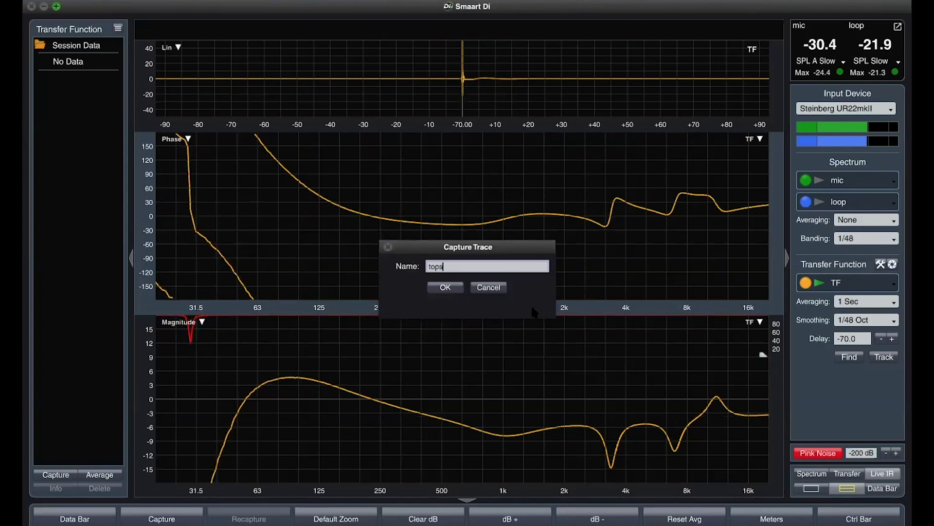
key("Return")
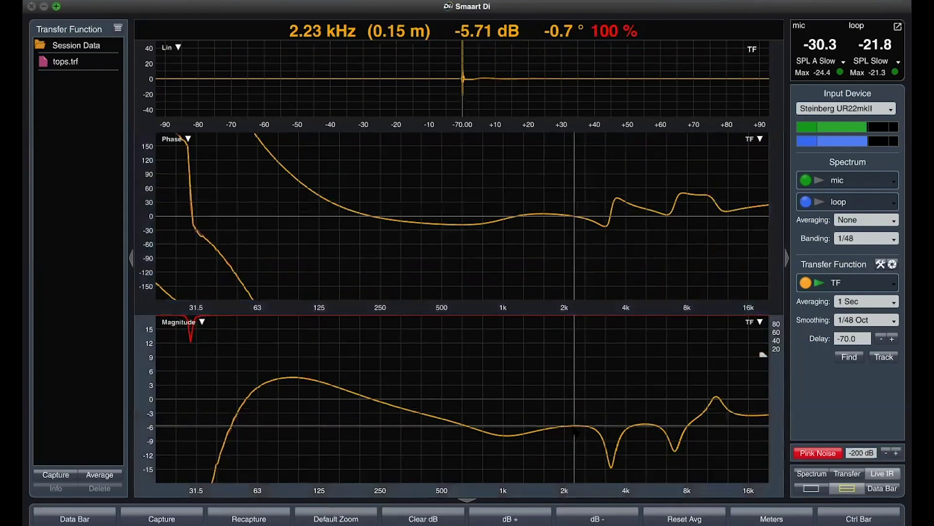
- Capture a second trace, TF-1, with the magnitude offset at 6.0 dB
scroll(575, 429, "up", 10)
scroll(574, 428, "down", 4)
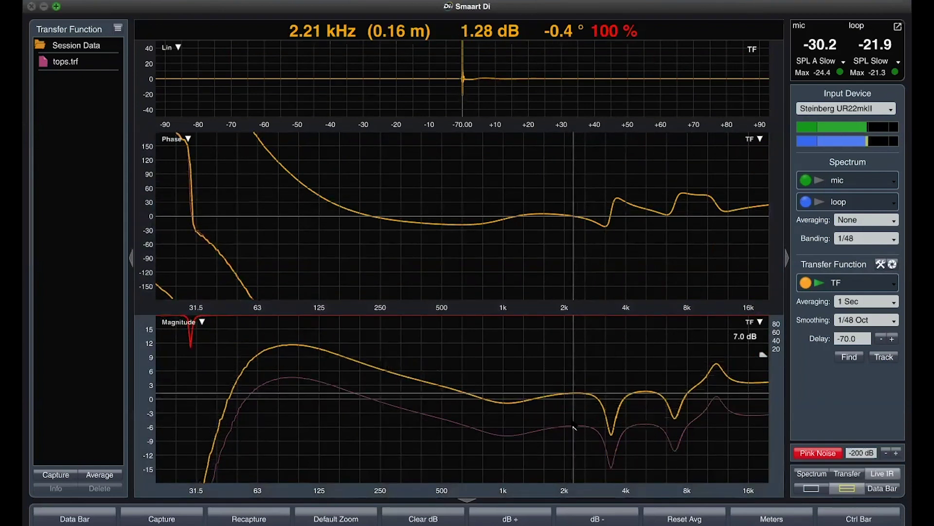
key("space")
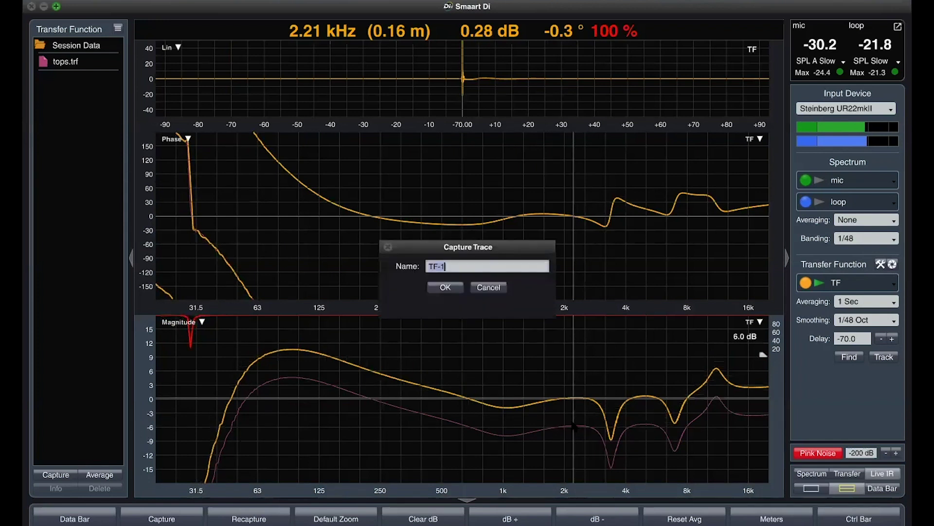
key("Return")
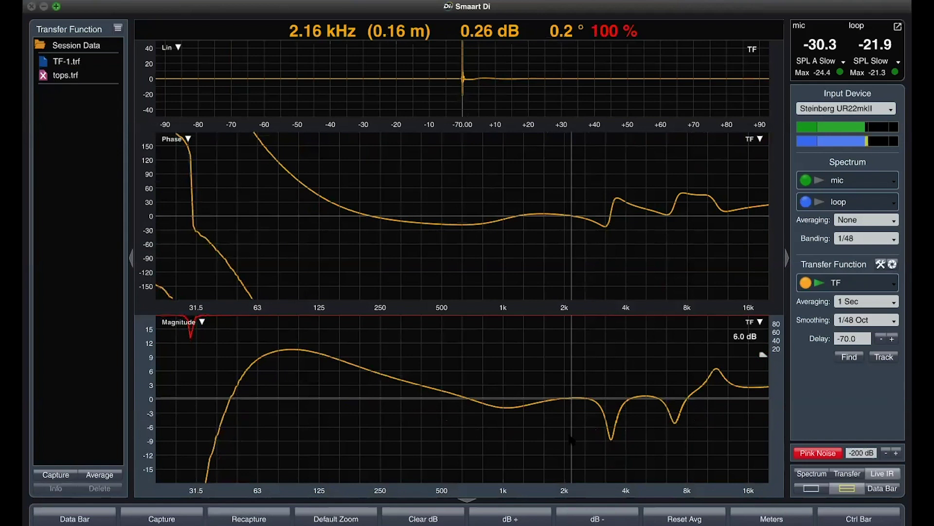
- Capture the offset magnitude measurement as a trace named 'tops +6'
mouse_move(565, 413)
left_mouse_down()
mouse_move(566, 445)
mouse_move(571, 390)
mouse_move(571, 411)
left_mouse_up()
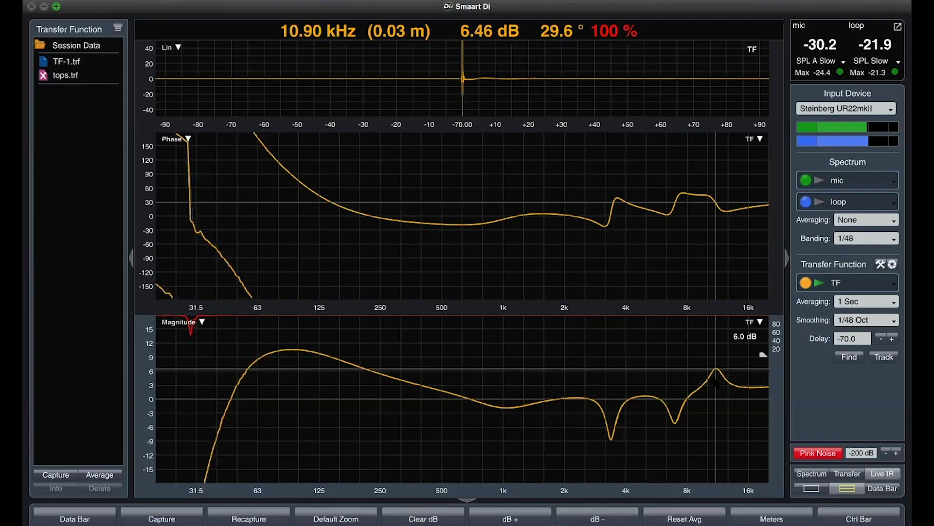
mouse_move(427, 516)
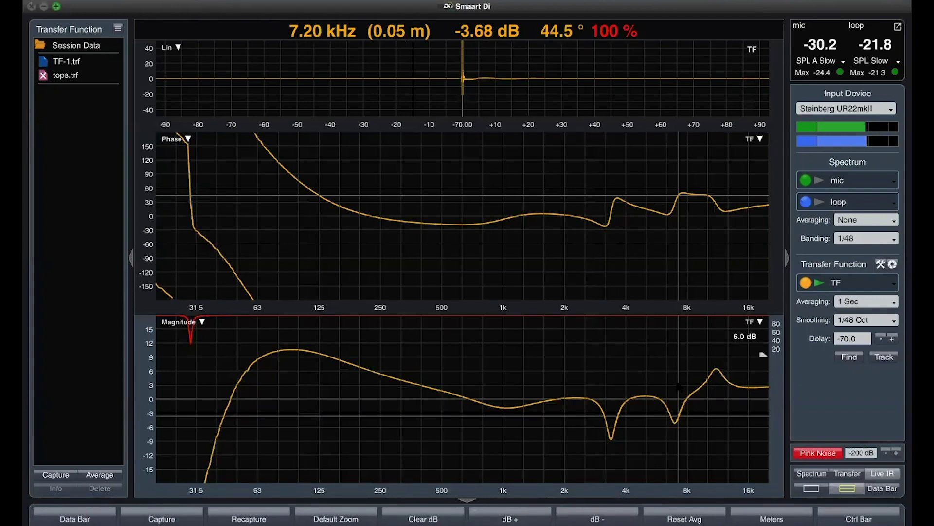
key("space")
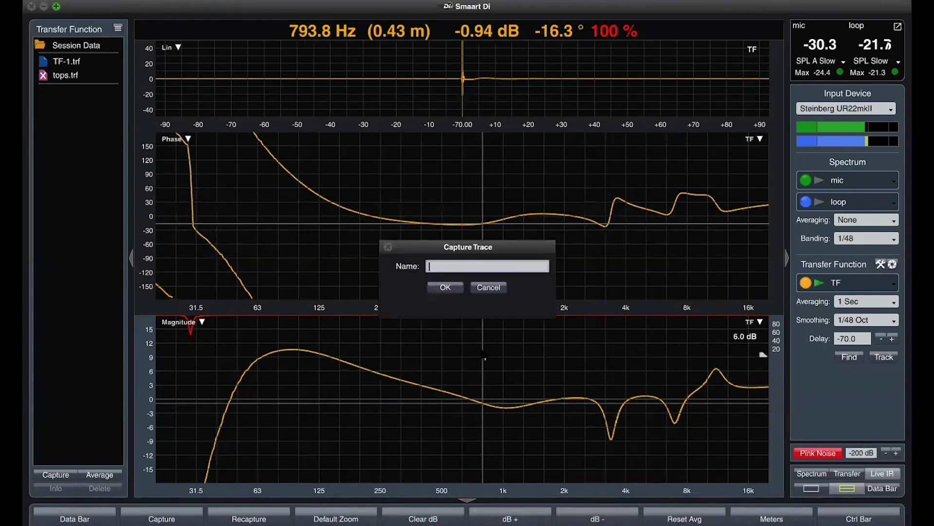
type("tops")
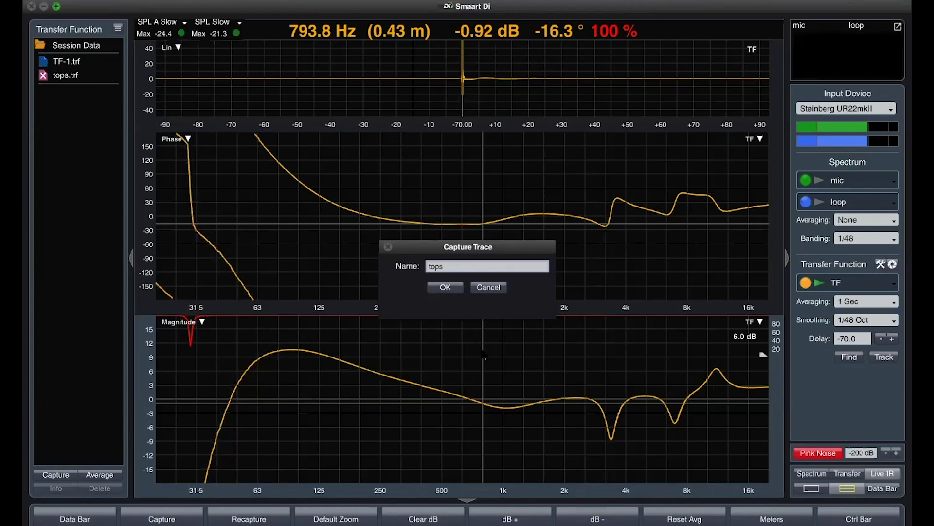
type(" +6")
key("Return")
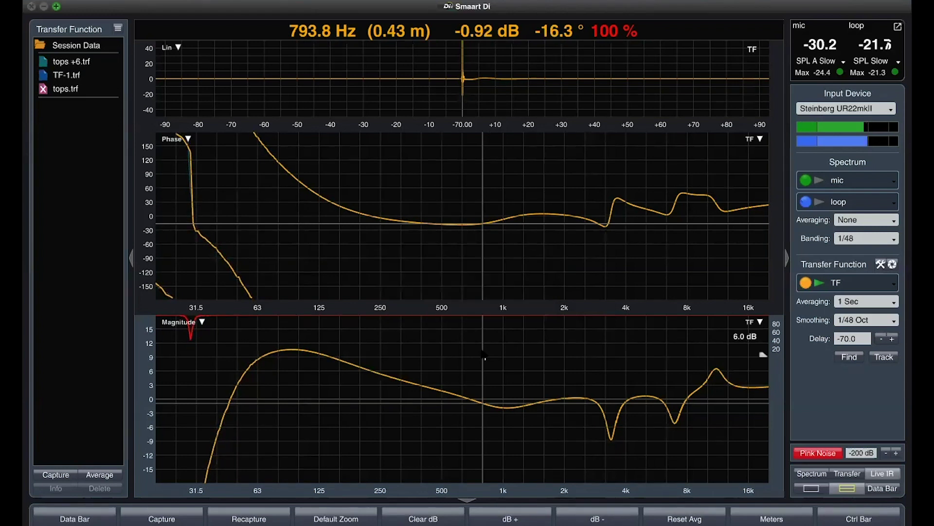
- Delete the TF-1 and tops traces from Session Data and stop the pink noise
left_click(43, 75)
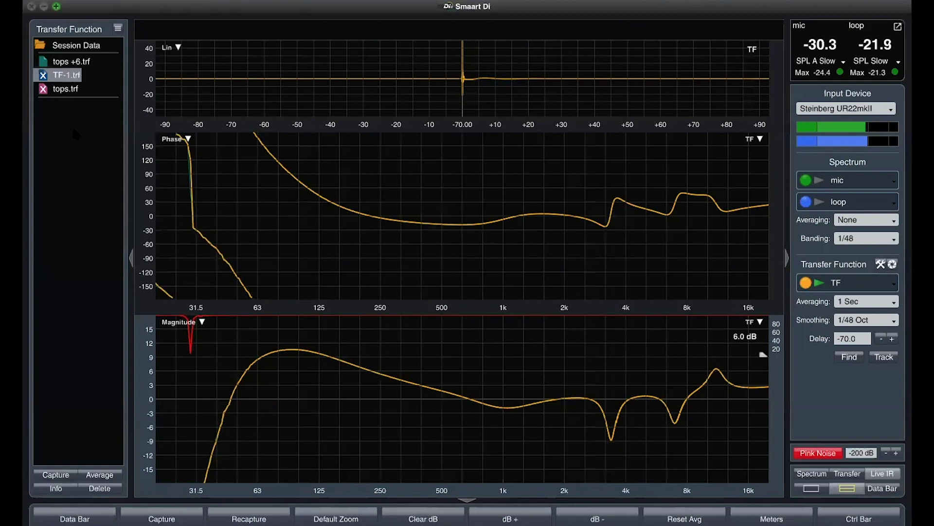
left_click(66, 89, "shift")
right_click(66, 90)
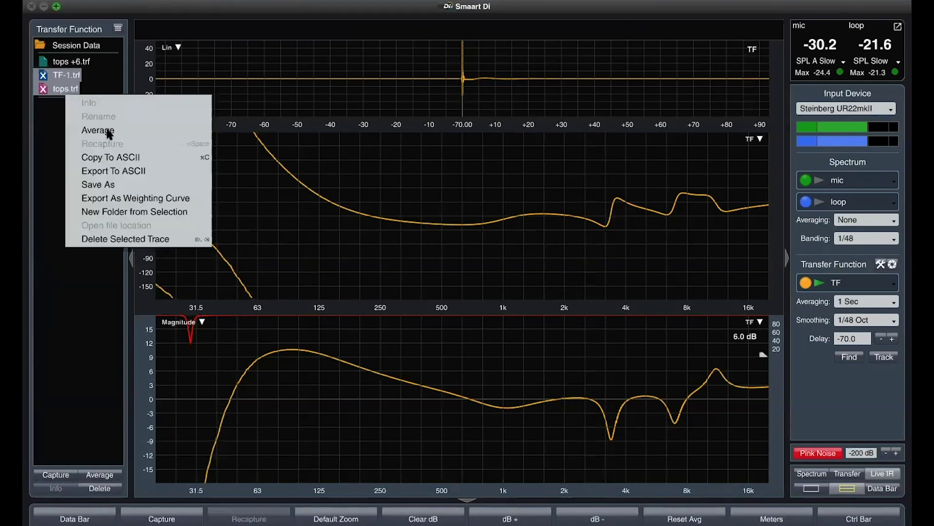
left_click(122, 238)
left_click(451, 299)
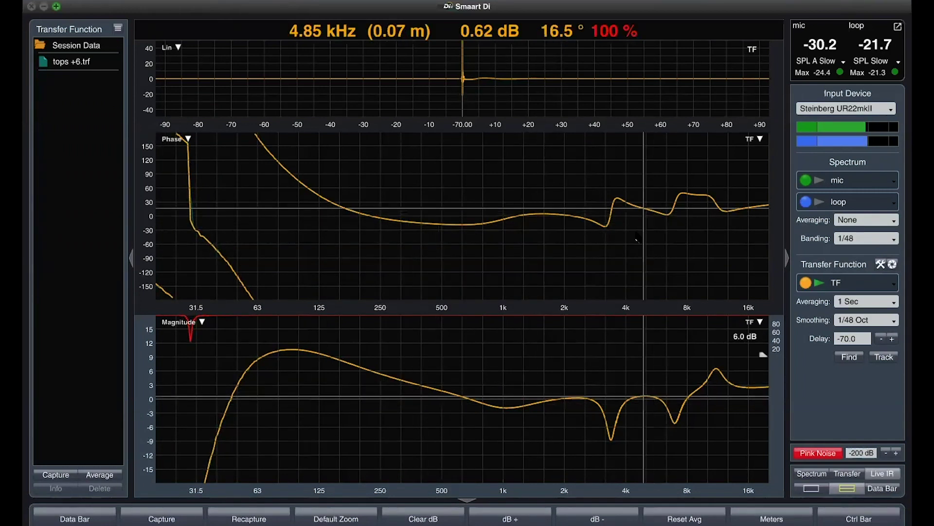
left_click(815, 456)
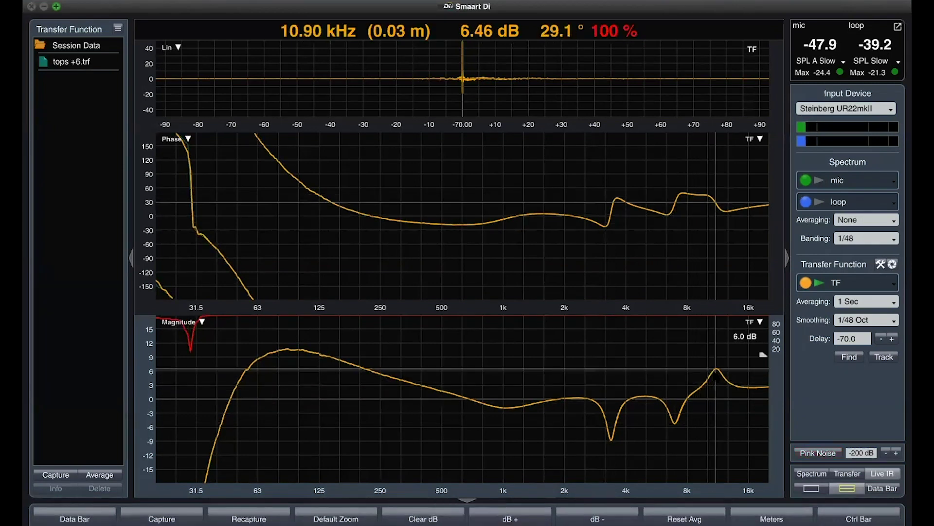
- Open the TOPS group's EQ table and give filter IIR 8 a -6.0 dB gain
left_click(448, 511)
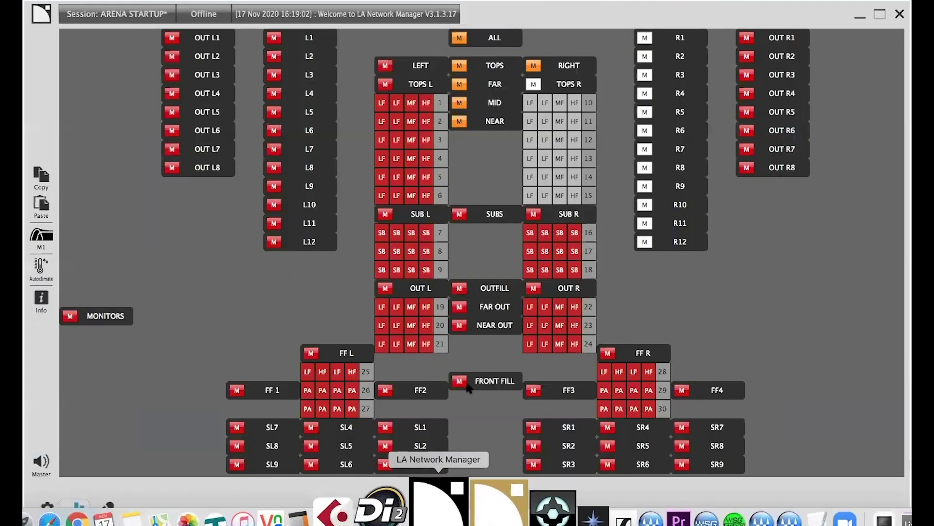
double_click(509, 68)
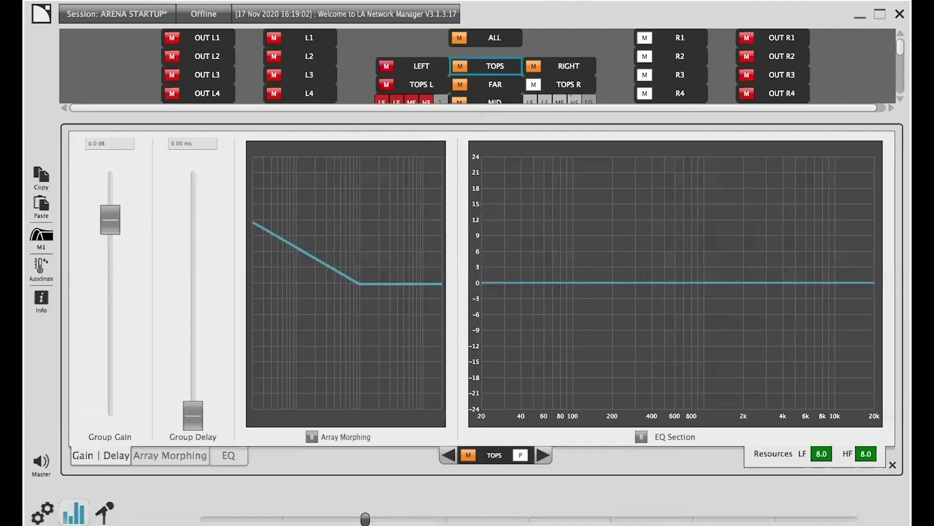
left_click(235, 456)
left_click(554, 155)
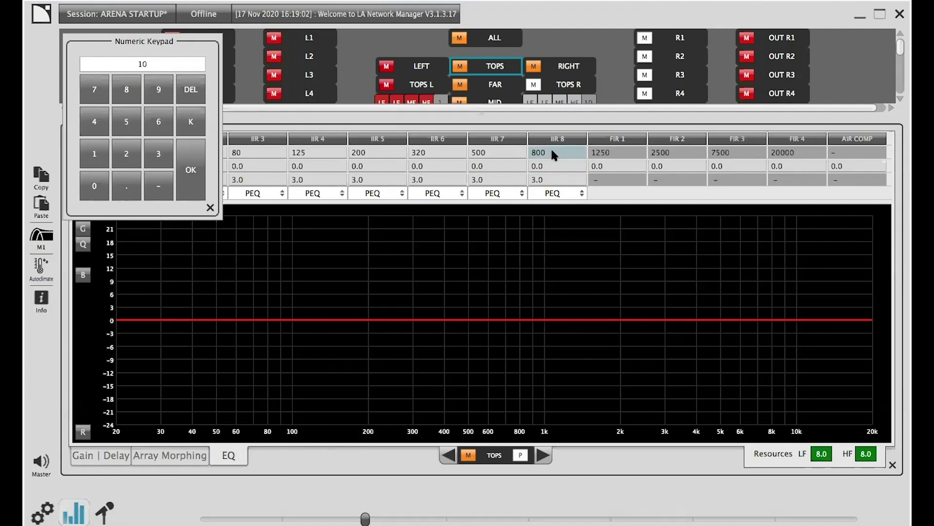
key("Return")
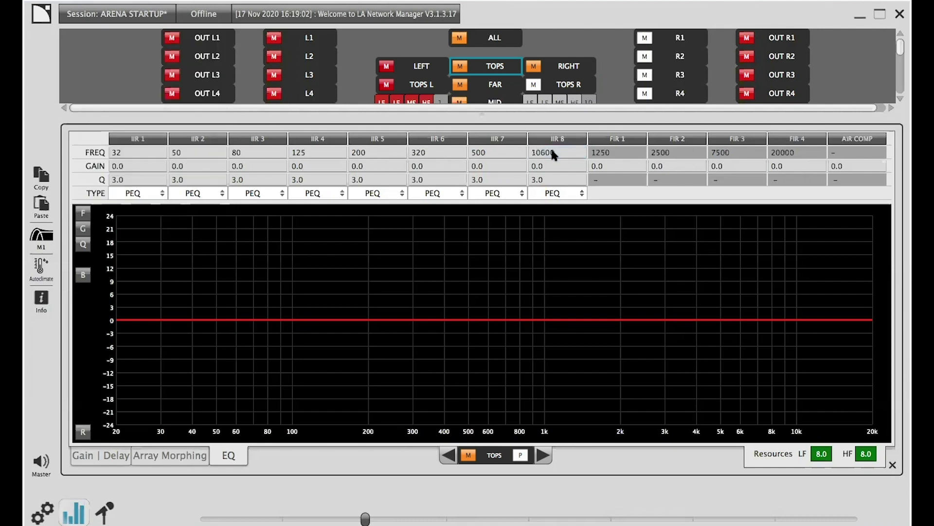
left_click(548, 161)
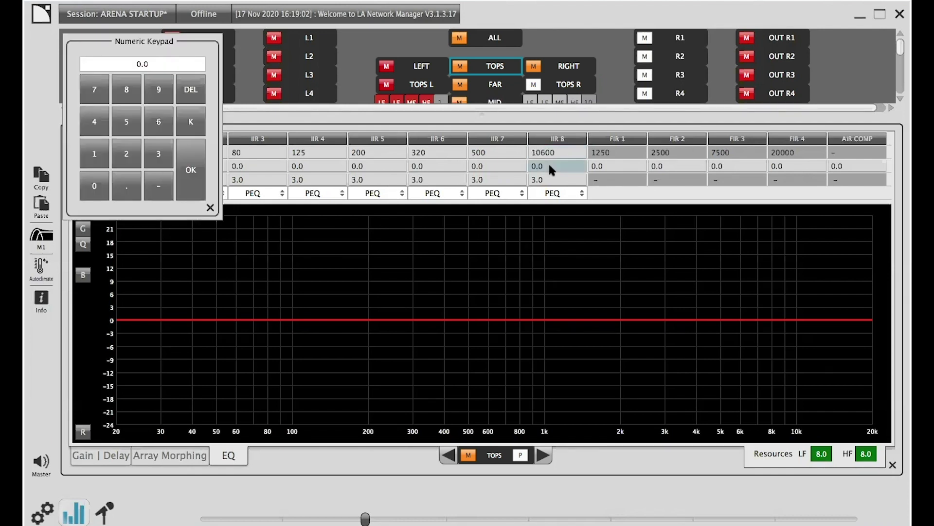
type("-6")
key("Return")
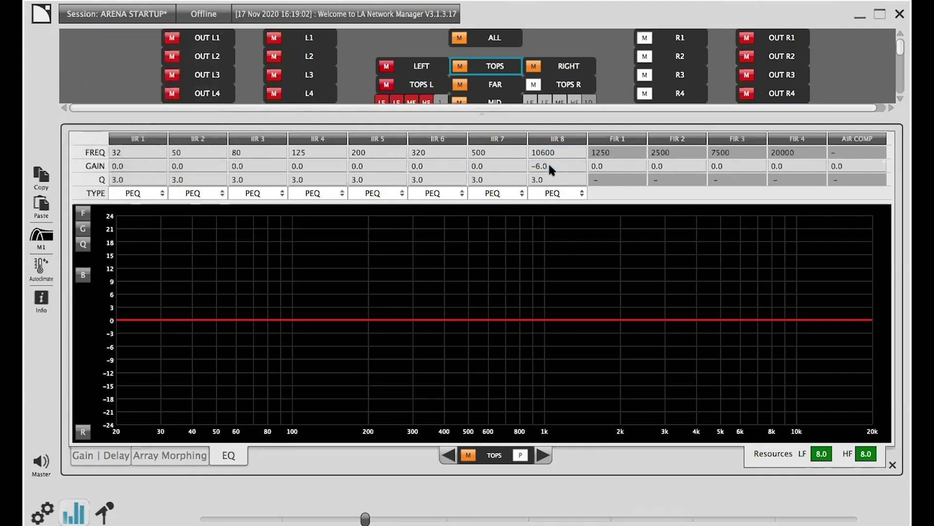
left_click(554, 141)
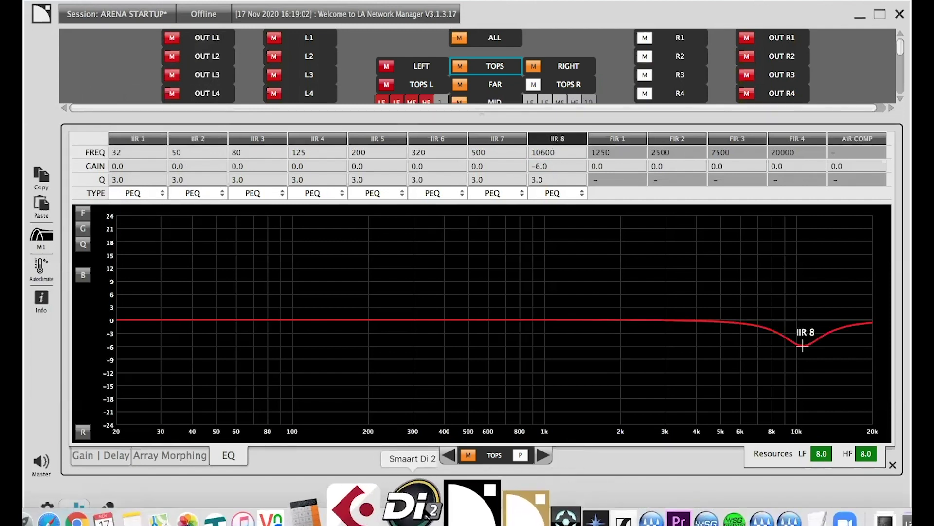
- Set the IIR 8 filter's frequency to 10900 Hz and its Q to 5.0
left_click(546, 153)
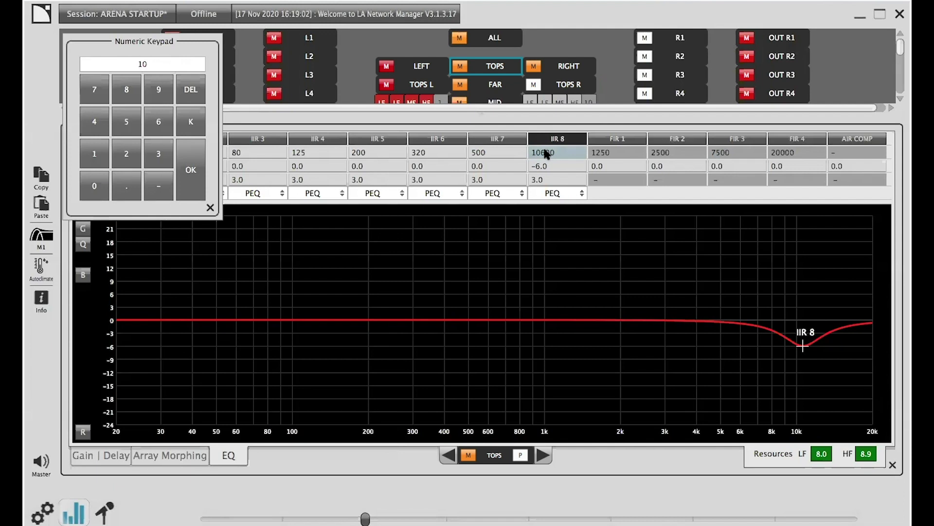
key("Return")
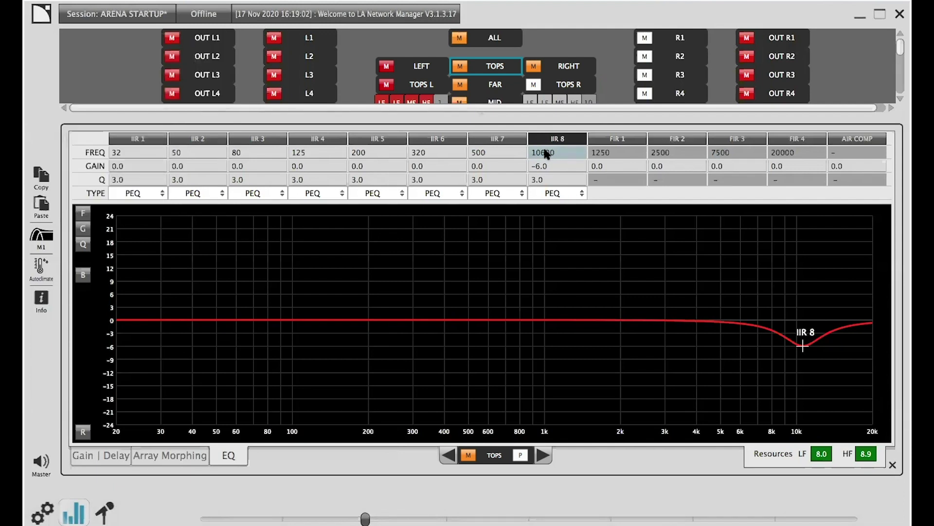
left_click(549, 179)
type("5")
key("Return")
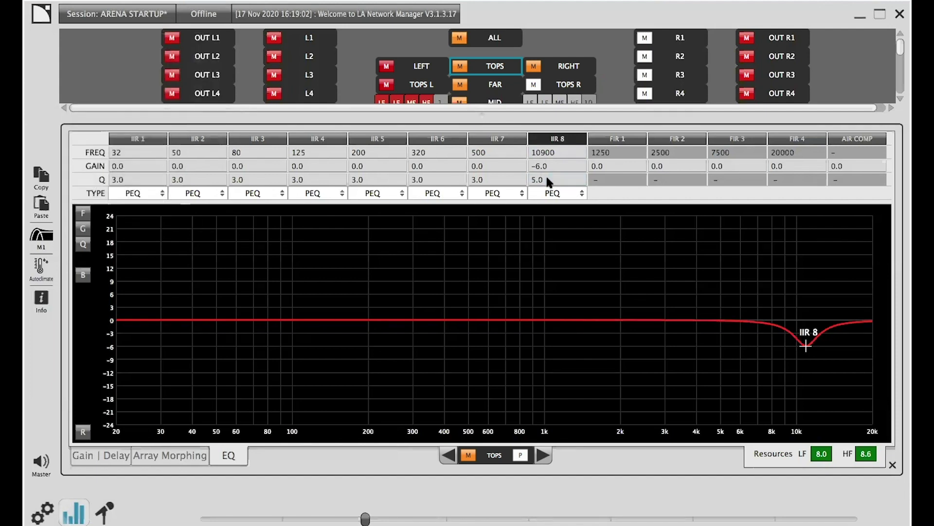
- Bring Smaart Di forward to compare the live curve with the stored tops +6 trace
left_click(372, 504)
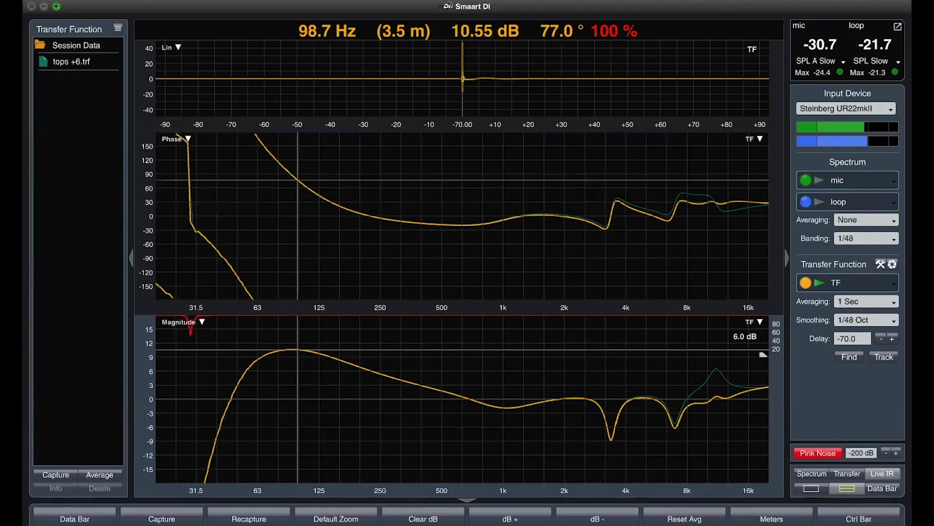
- In Array Morphing, set the TOPS LF Contour ratio to 90 and its gain to -3.0
left_click(446, 508)
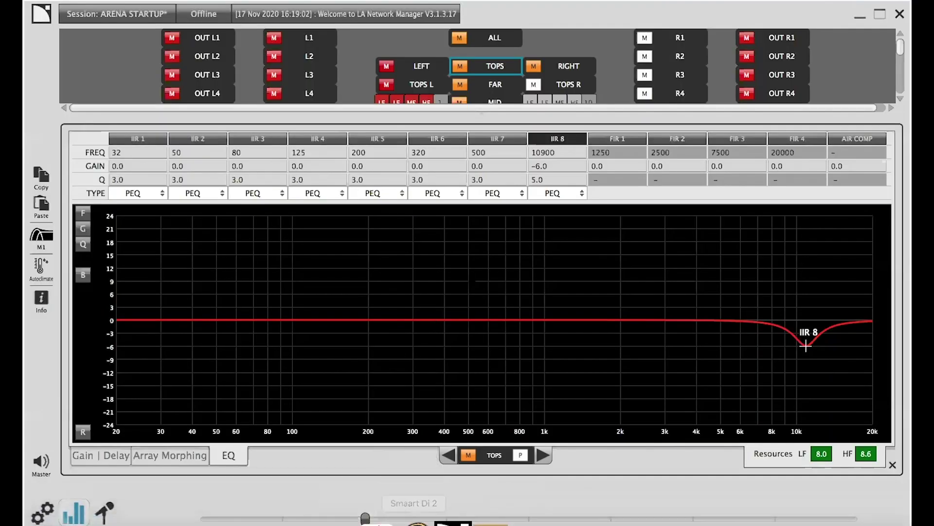
left_click(167, 458)
left_click(470, 161)
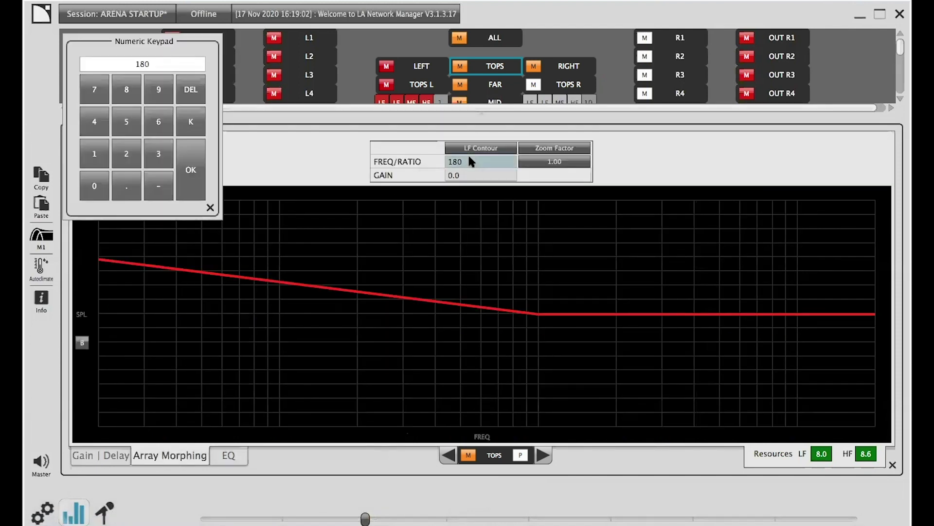
type("90")
key("Return")
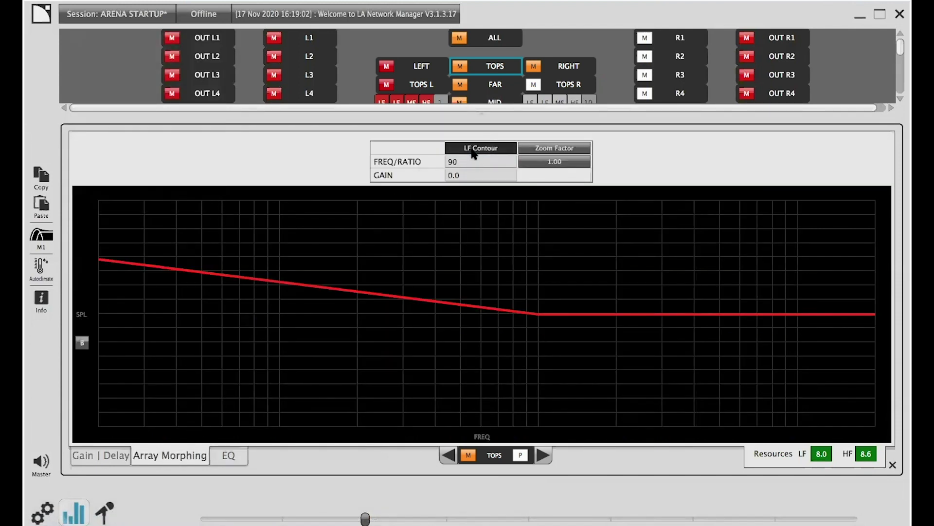
left_click(466, 177)
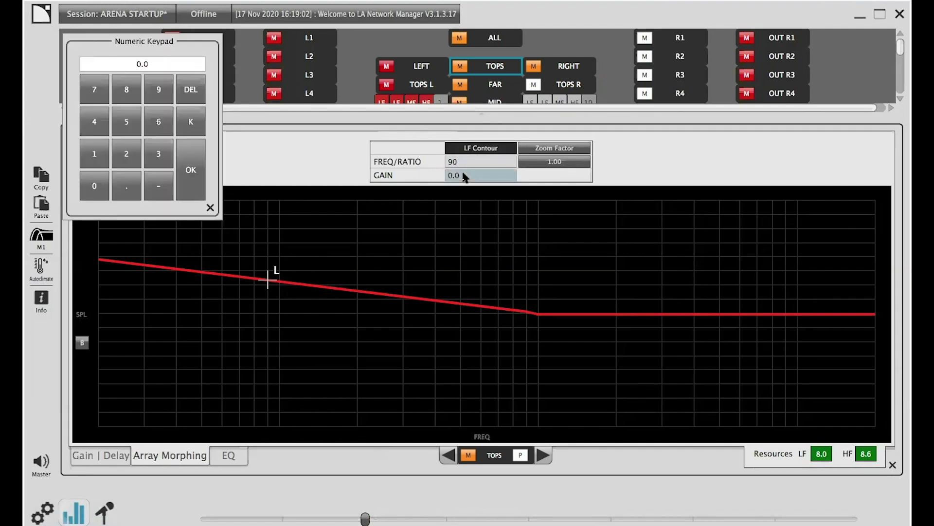
key("Return")
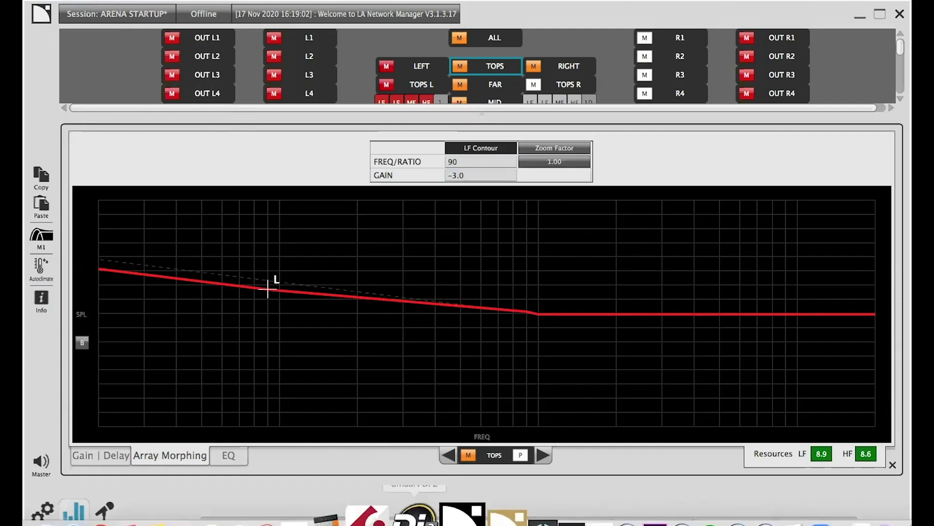
- Check the result in Smaart Di, then lower the LF Contour gain to -6.0
left_click(414, 506)
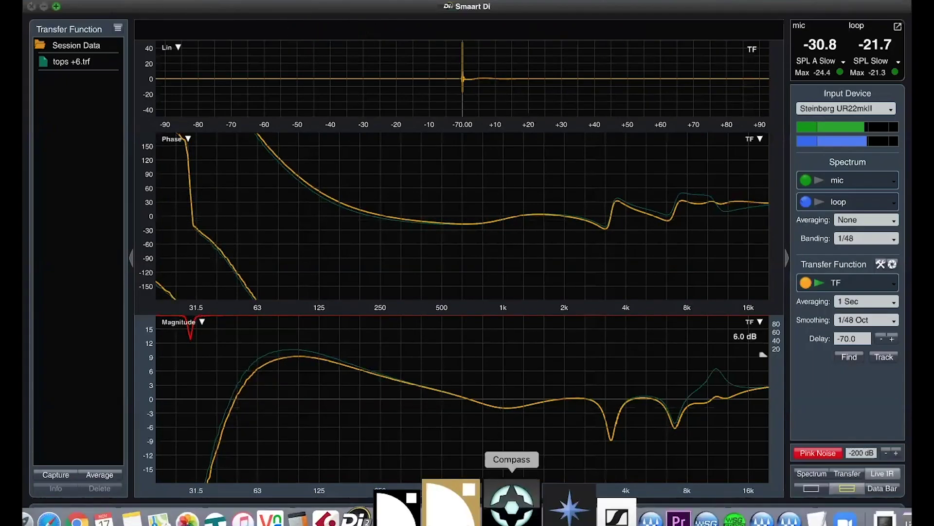
left_click(446, 518)
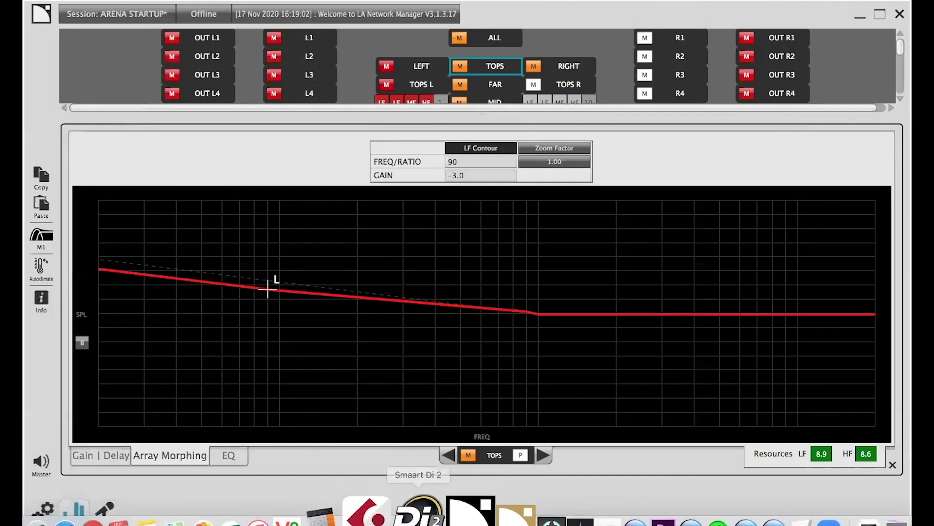
left_click(465, 176)
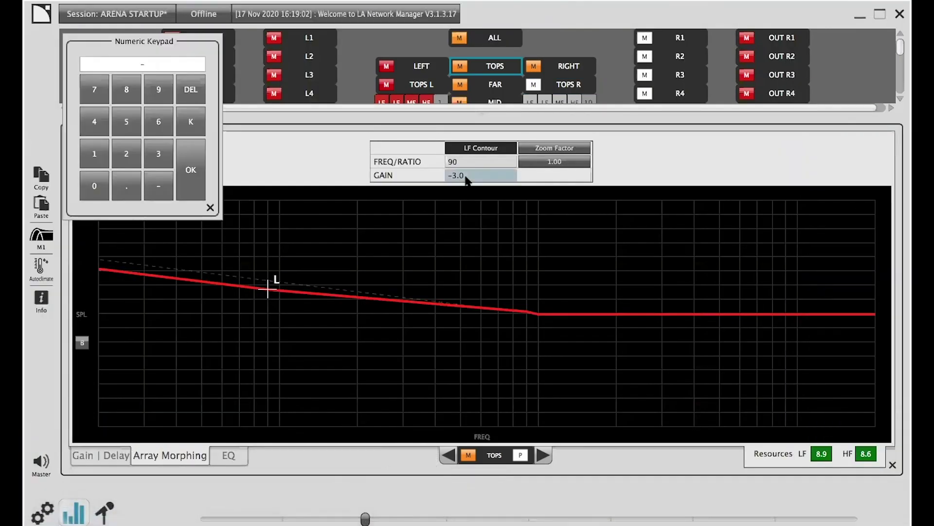
type("-6")
key("Return")
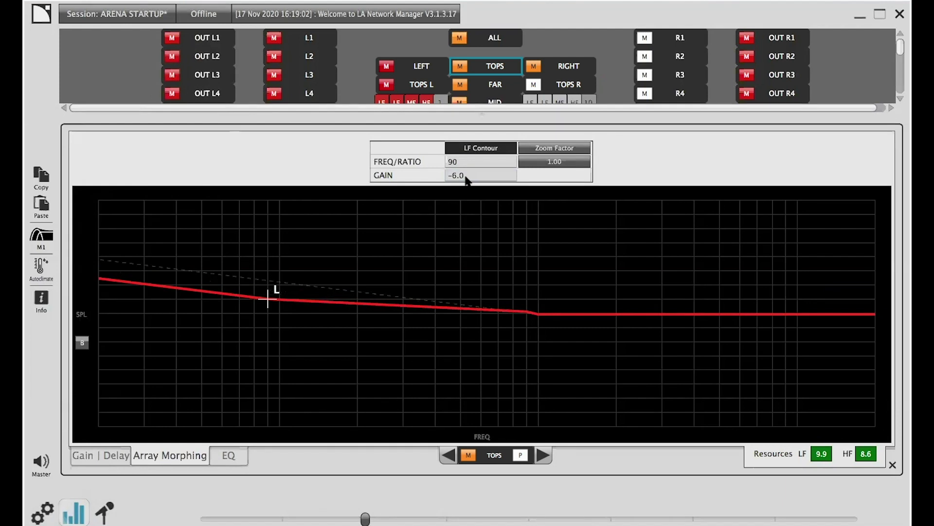
- Compare the reduced low end of the live trace against the tops +6 trace in Smaart Di
left_click(401, 506)
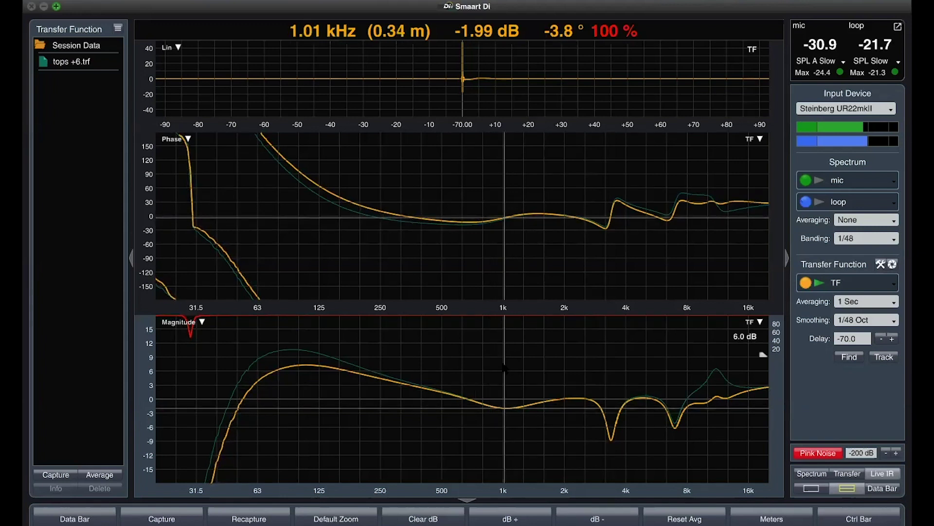
mouse_move(482, 511)
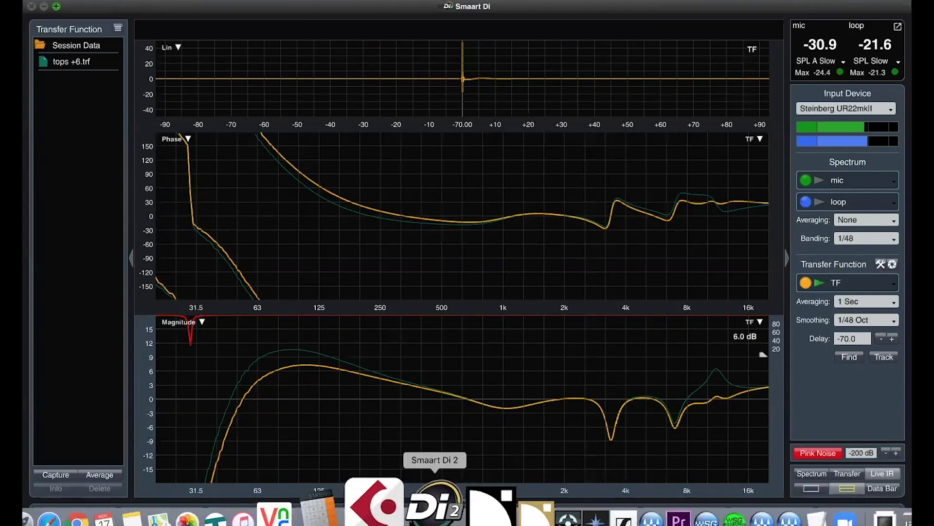
- Set TOPS IIR 7 to a 2.0 dB boost at 1000 Hz, then return to Smaart Di
left_click(441, 520)
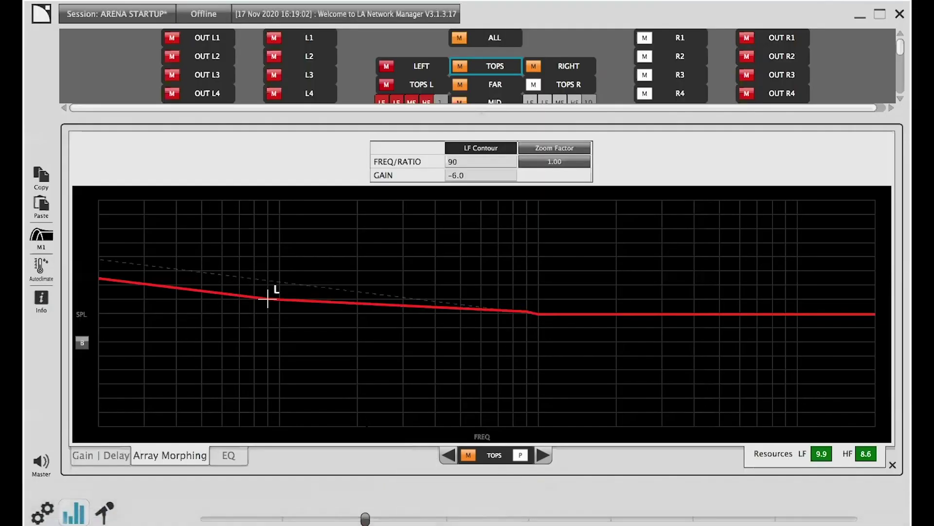
left_click(223, 462)
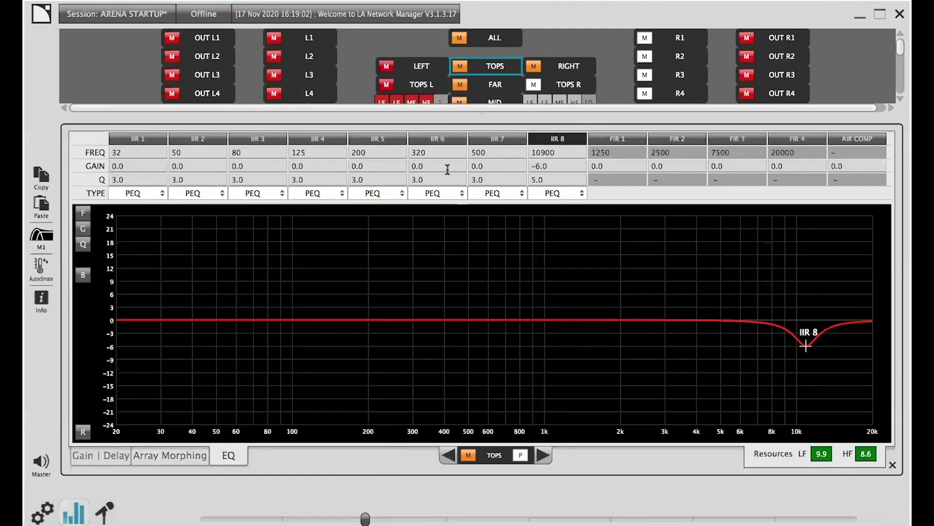
left_click(488, 153)
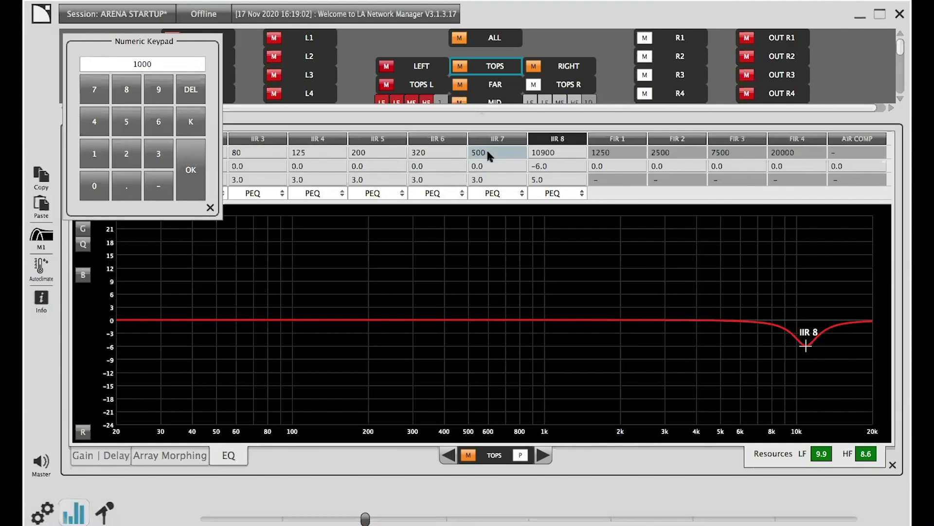
type("1000")
key("Return")
left_click(487, 165)
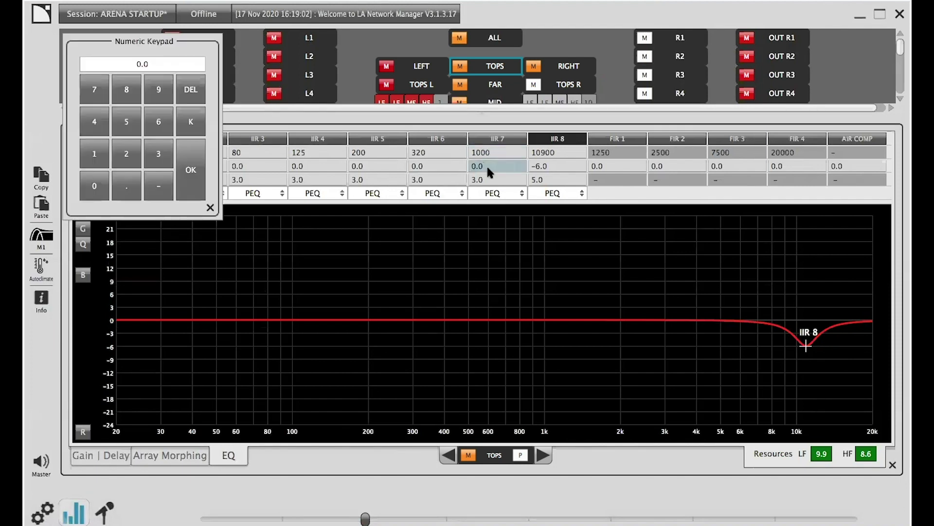
type("2")
key("Return")
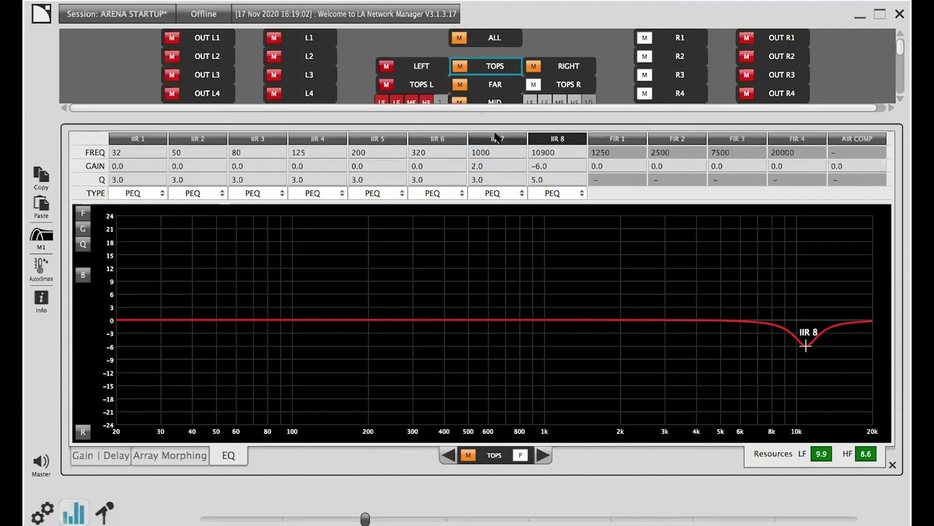
mouse_move(384, 511)
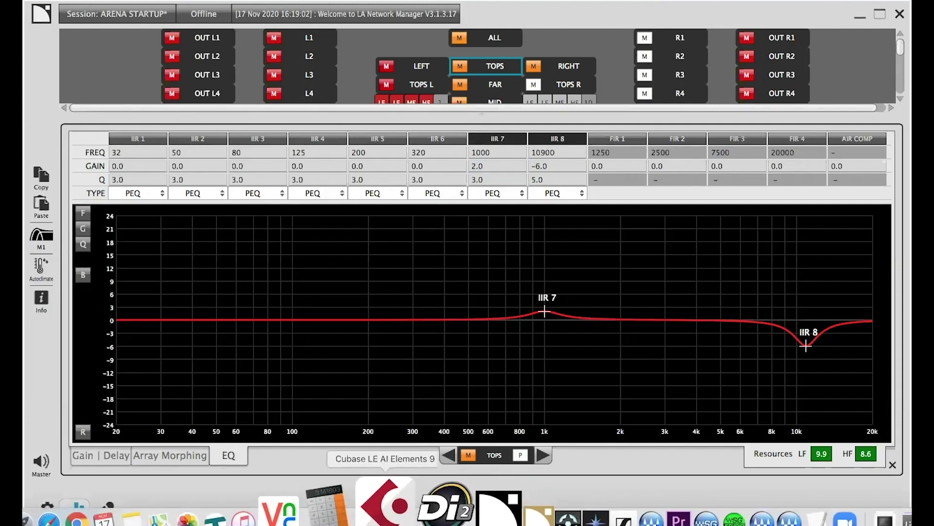
left_click(446, 507)
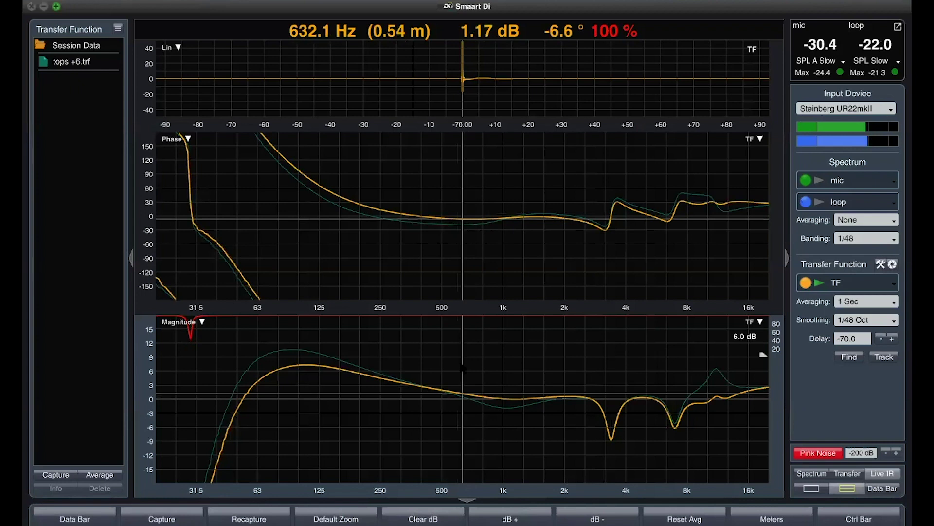
- Capture the current trace as 'tops post eq' and hide the tops +6 trace
key("space")
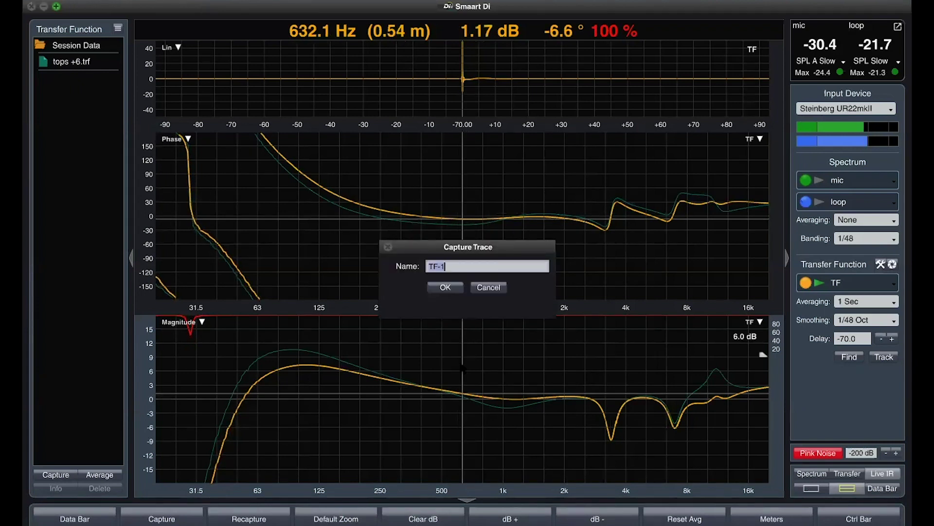
type("top")
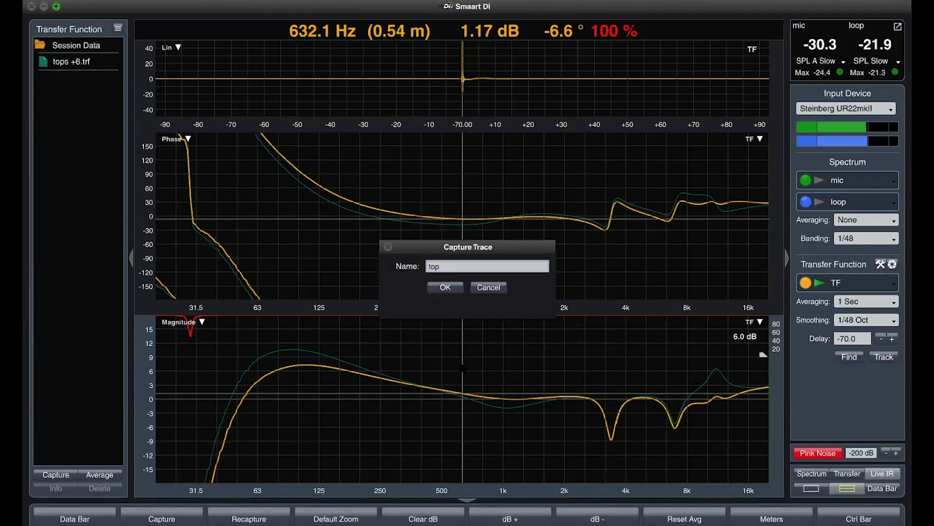
type("s po")
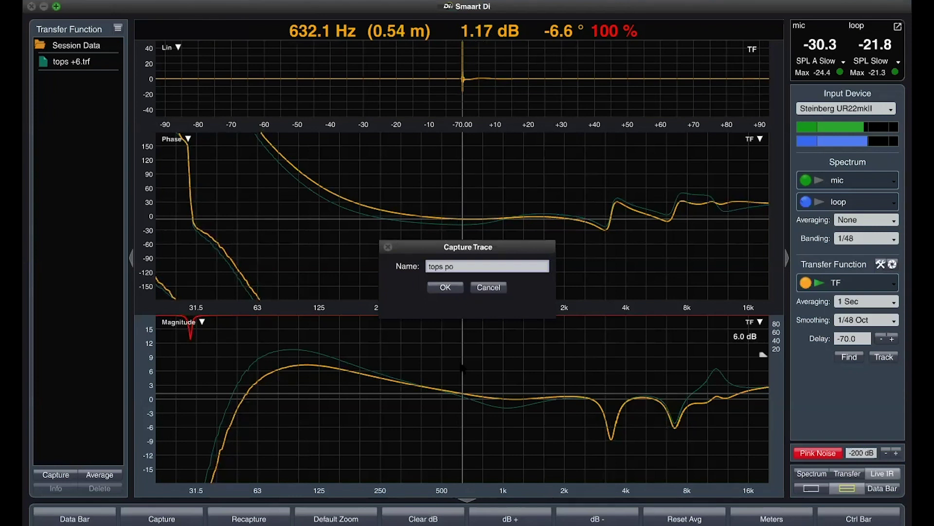
type("st eq")
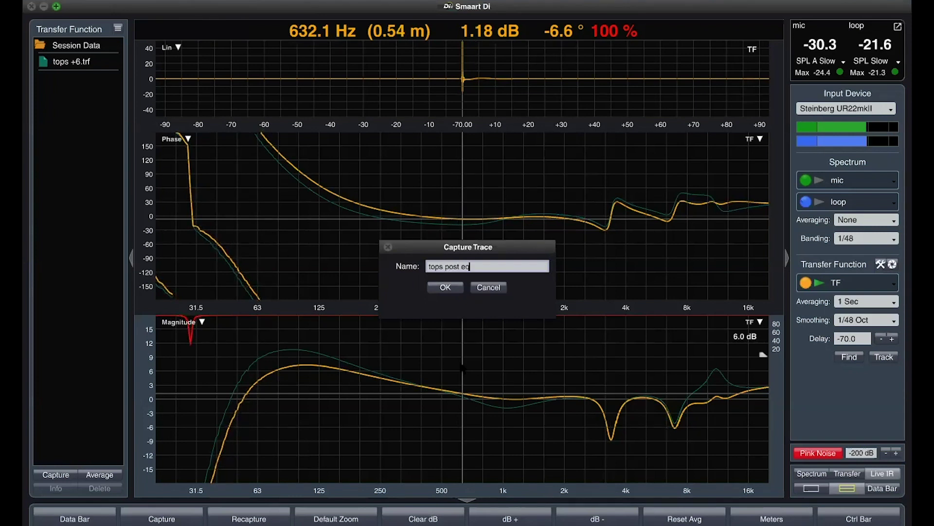
left_click(444, 288)
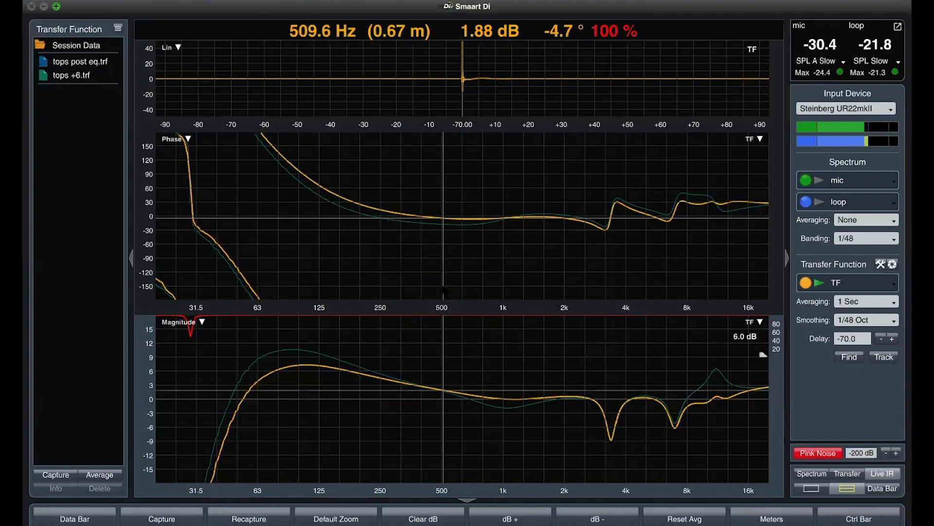
left_click(43, 75)
- Back in LA Network Manager, close the TOPS EQ panel to show all speaker groups
left_click(445, 506)
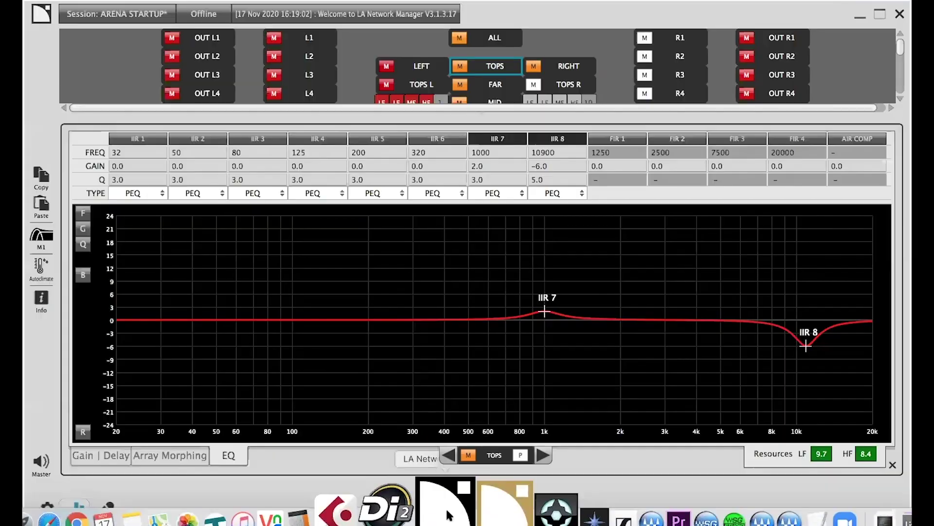
left_click(617, 61)
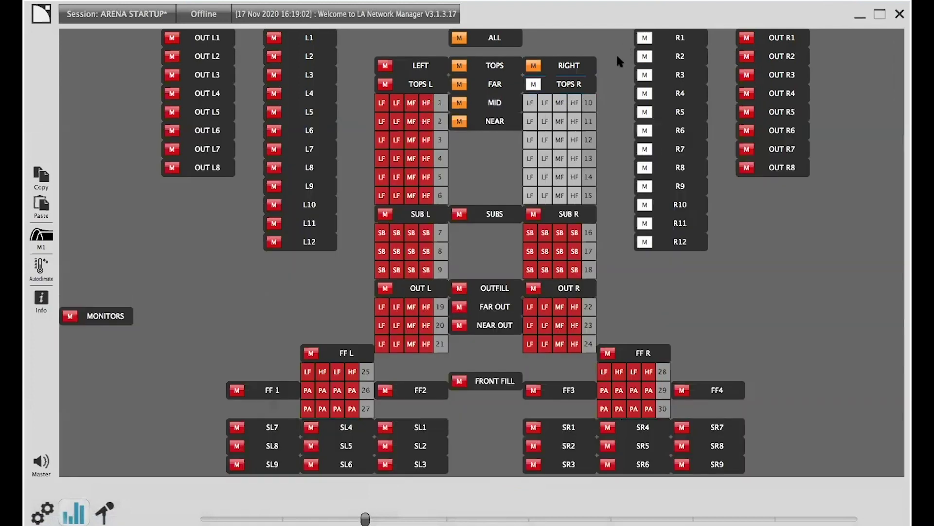